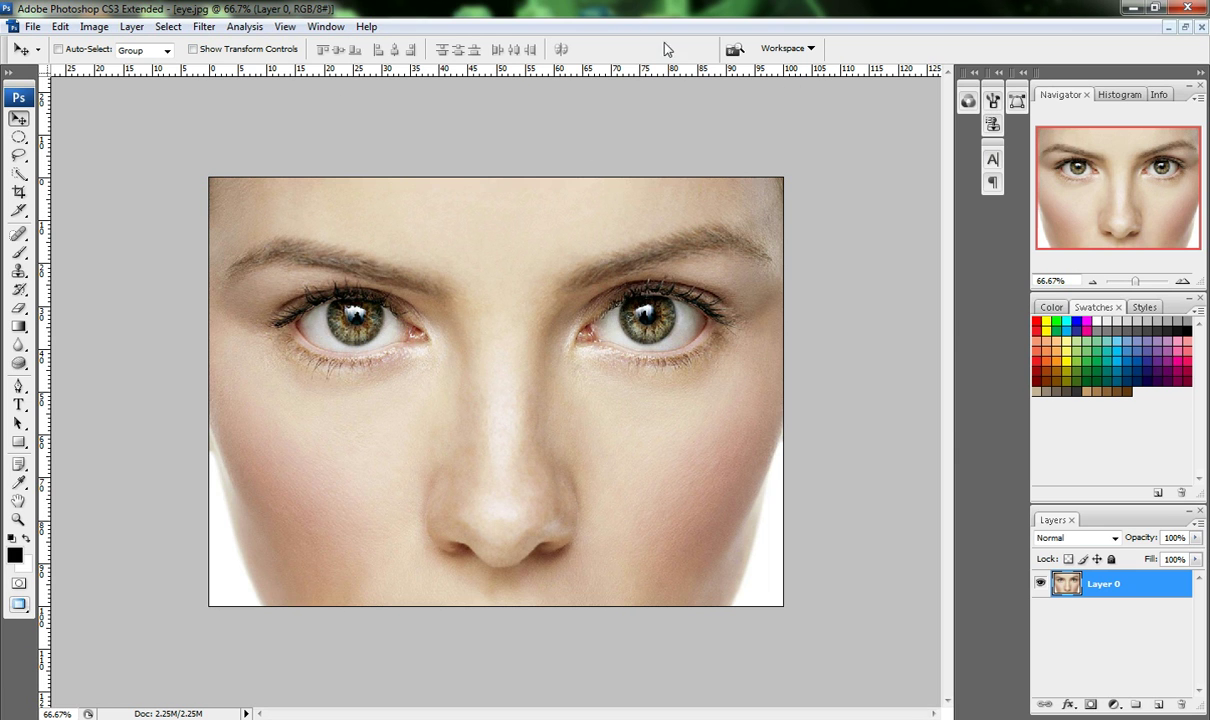
Select the left iris with an intersecting elliptical marquee and copy it to a new Layer 1.
{"action": "left_click", "coordinate": [18, 136]}
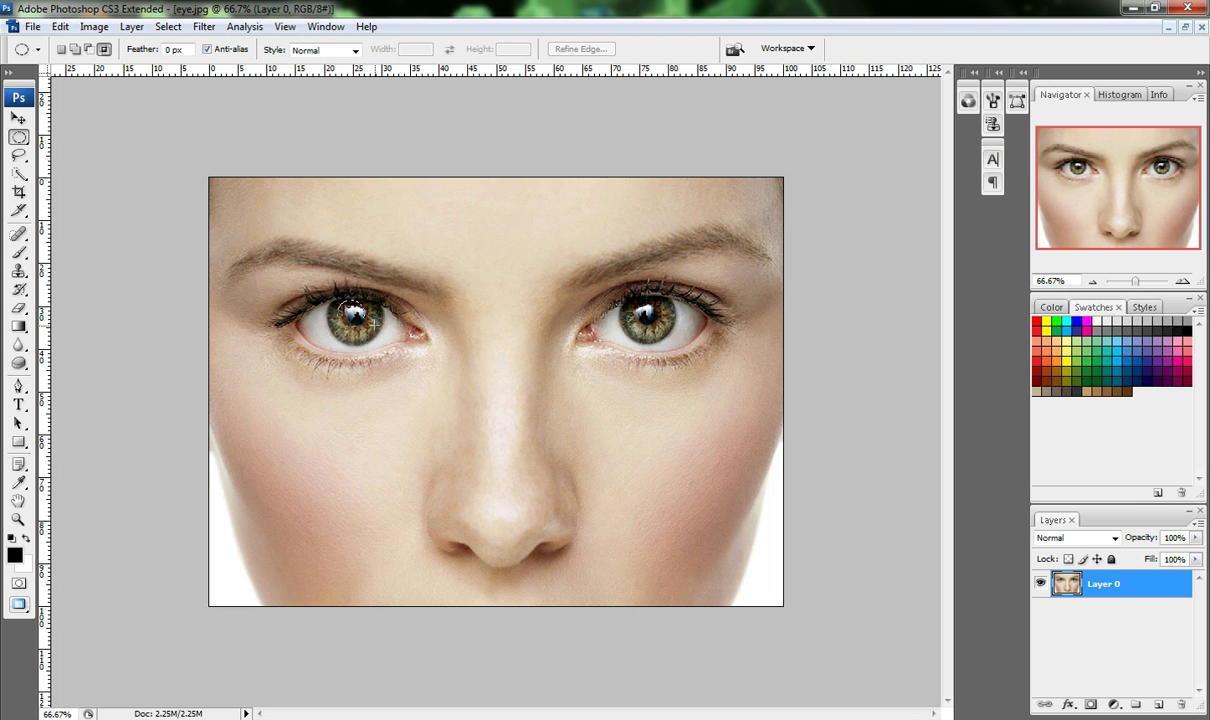
{"action": "left_click_drag", "start_coordinate": [384, 340], "coordinate": [380, 341]}
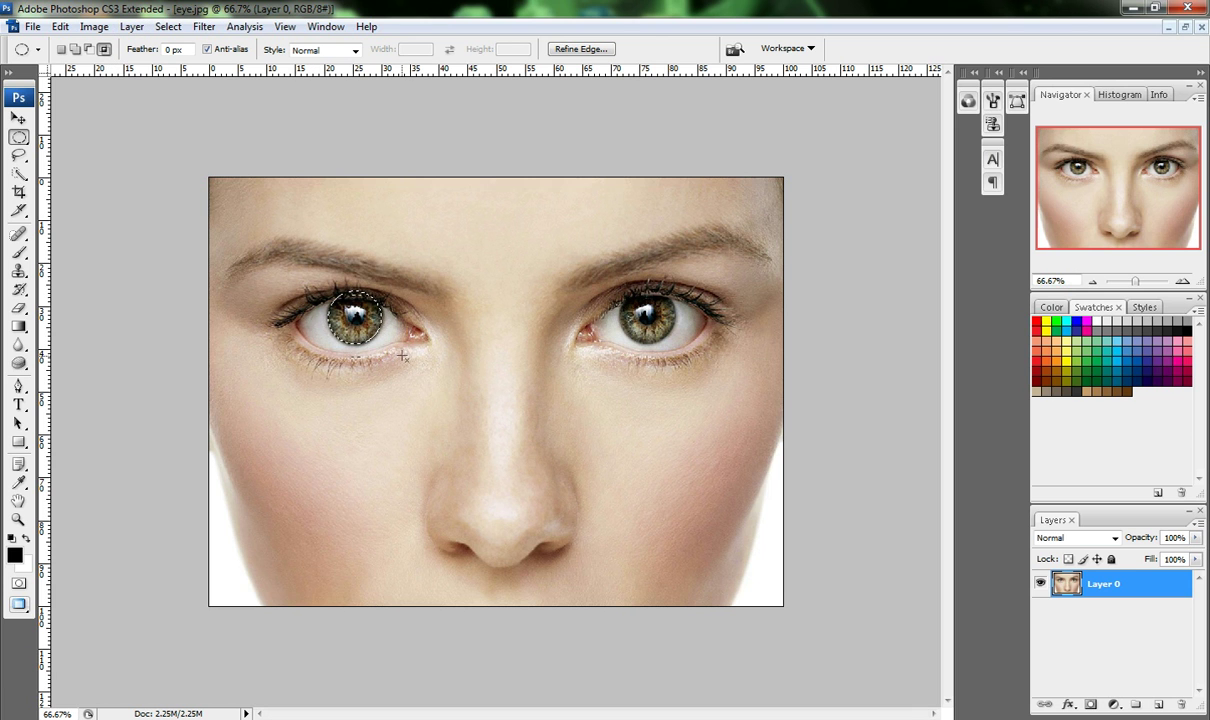
{"action": "left_click", "coordinate": [104, 49]}
{"action": "key", "text": "ctrl+j"}
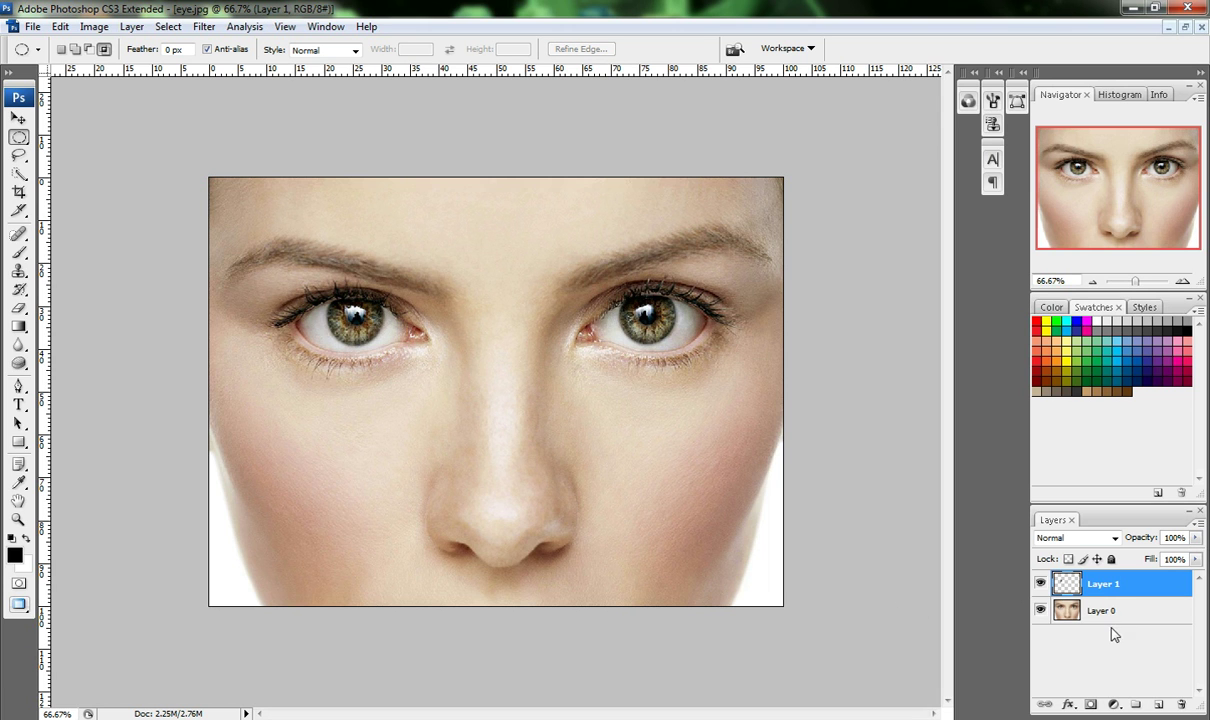
From Layer 0, select the right iris with a transformed elliptical marquee and copy it to Layer 2.
{"action": "left_click", "coordinate": [1110, 610]}
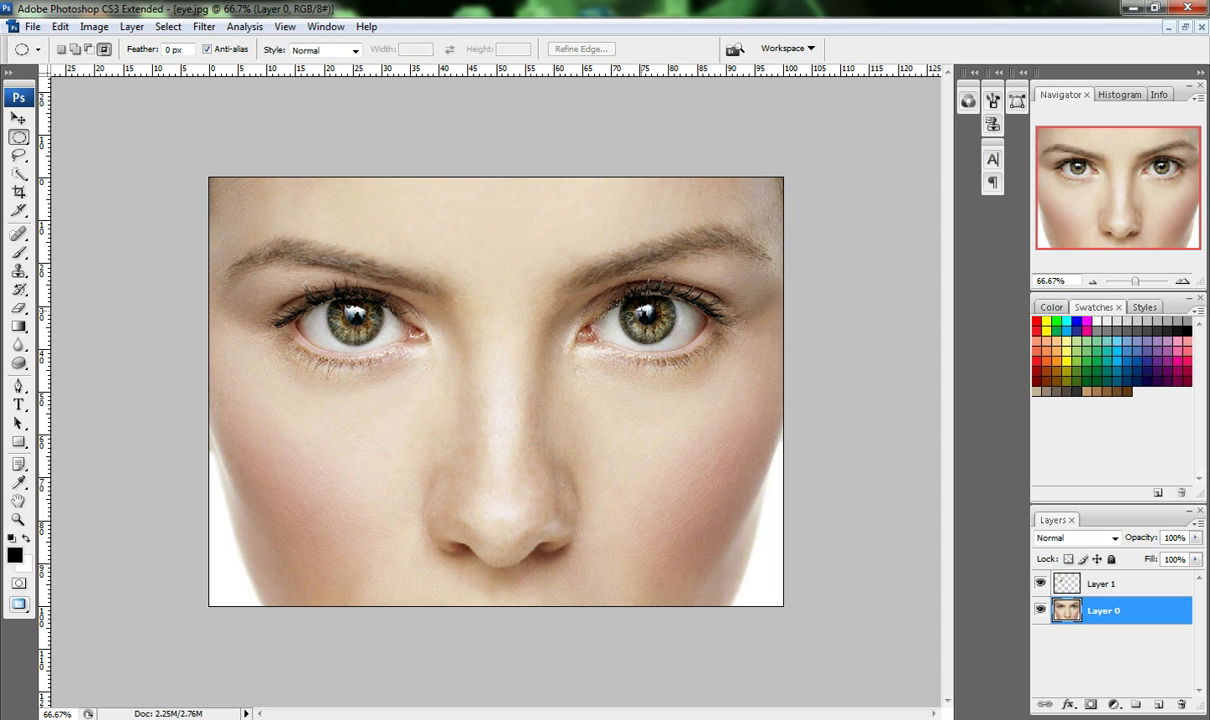
{"action": "left_click_drag", "start_coordinate": [616, 285], "coordinate": [675, 345]}
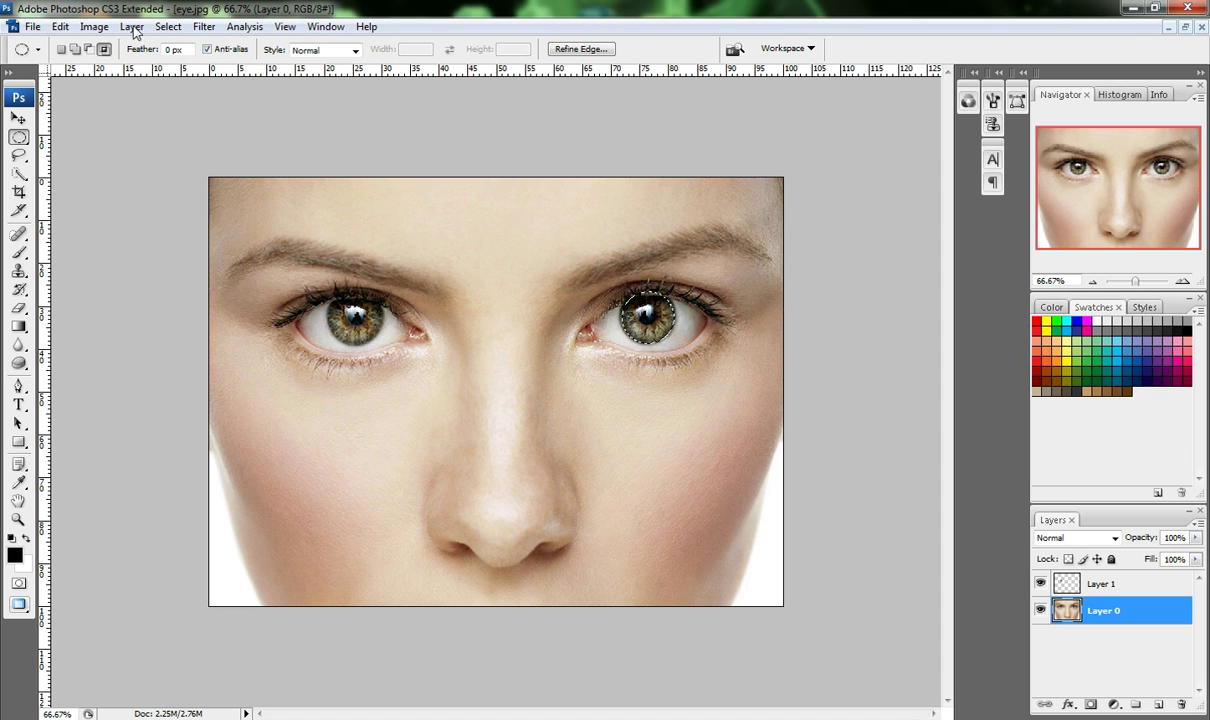
{"action": "left_click", "coordinate": [165, 27]}
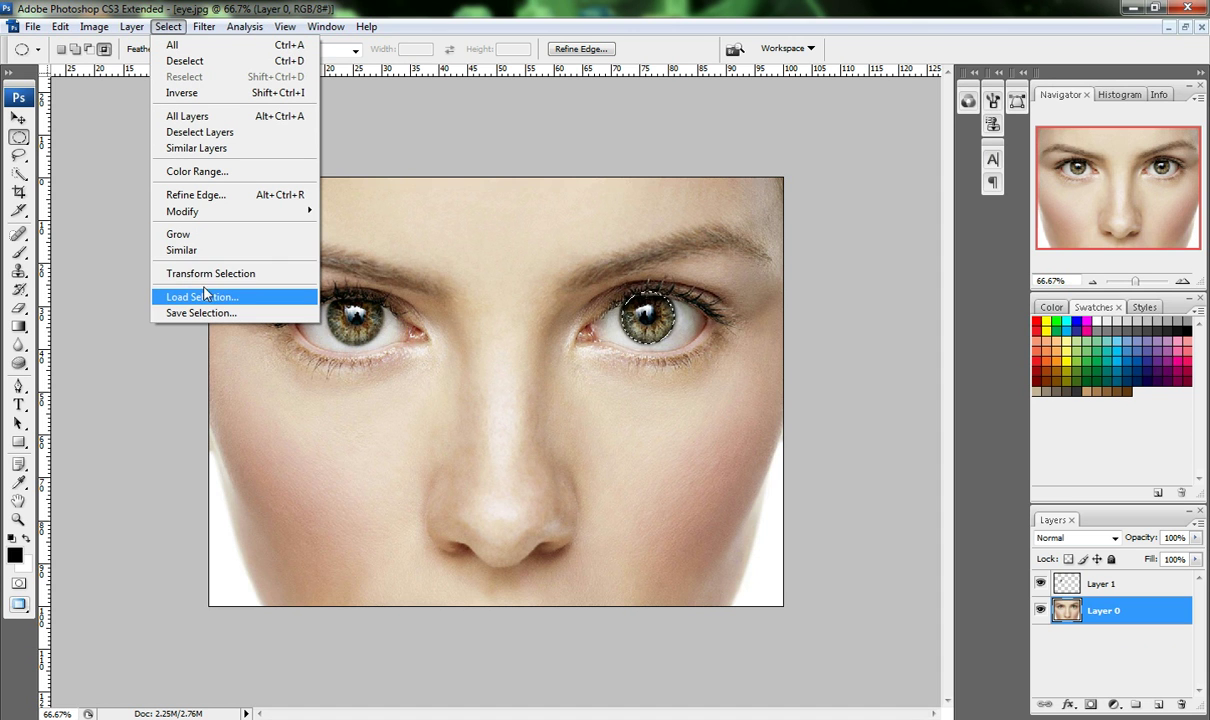
{"action": "left_click", "coordinate": [209, 277]}
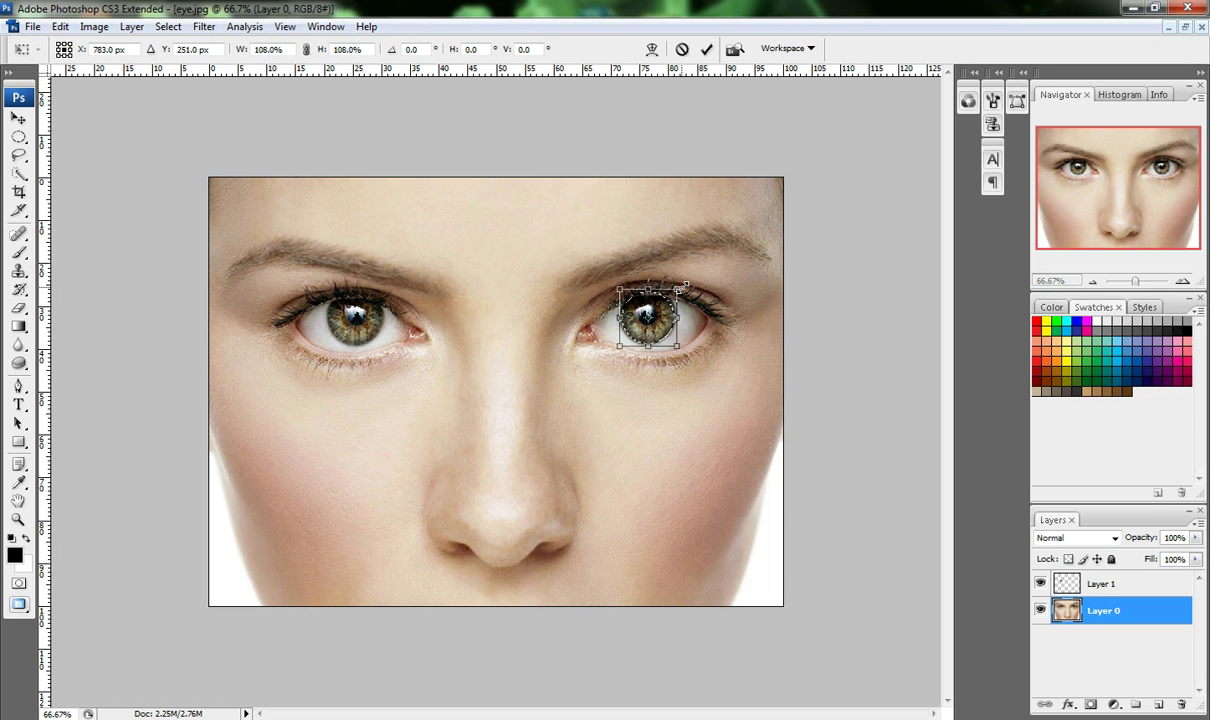
{"action": "key", "text": "Return"}
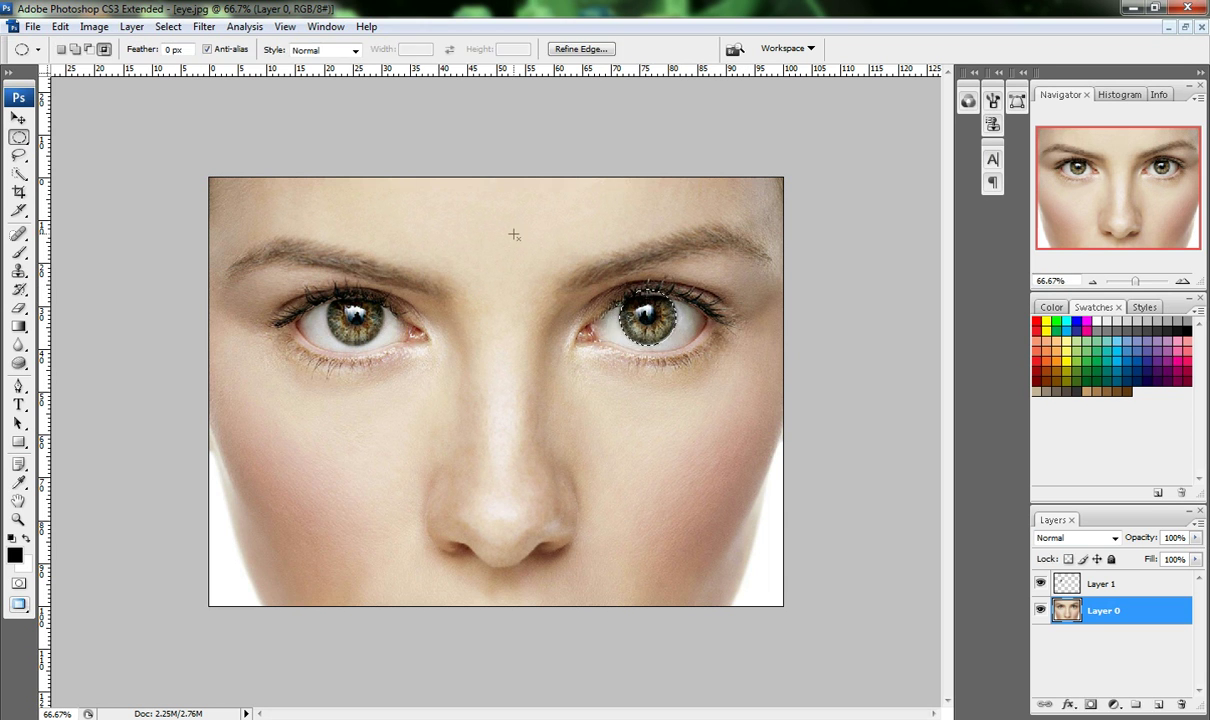
{"action": "left_click", "coordinate": [103, 49]}
{"action": "key", "text": "ctrl+j"}
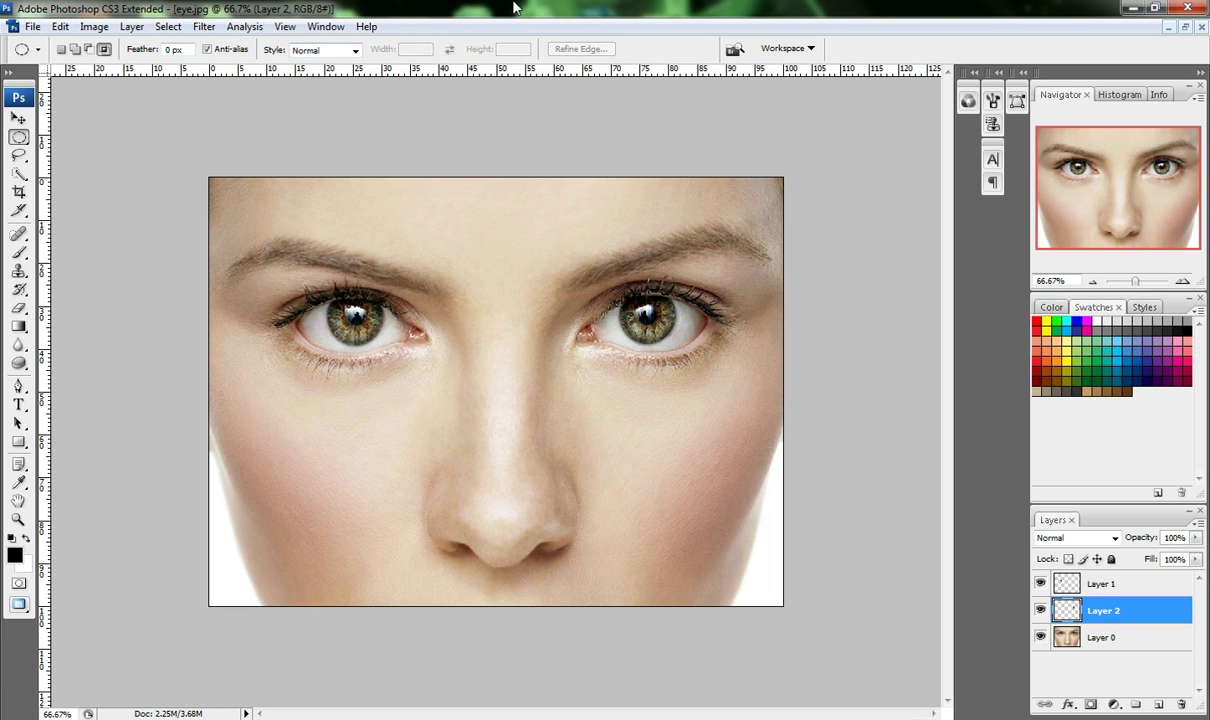
Merge Layer 1 and Layer 2 into a single Layer 1.
{"action": "left_click", "coordinate": [1120, 590]}
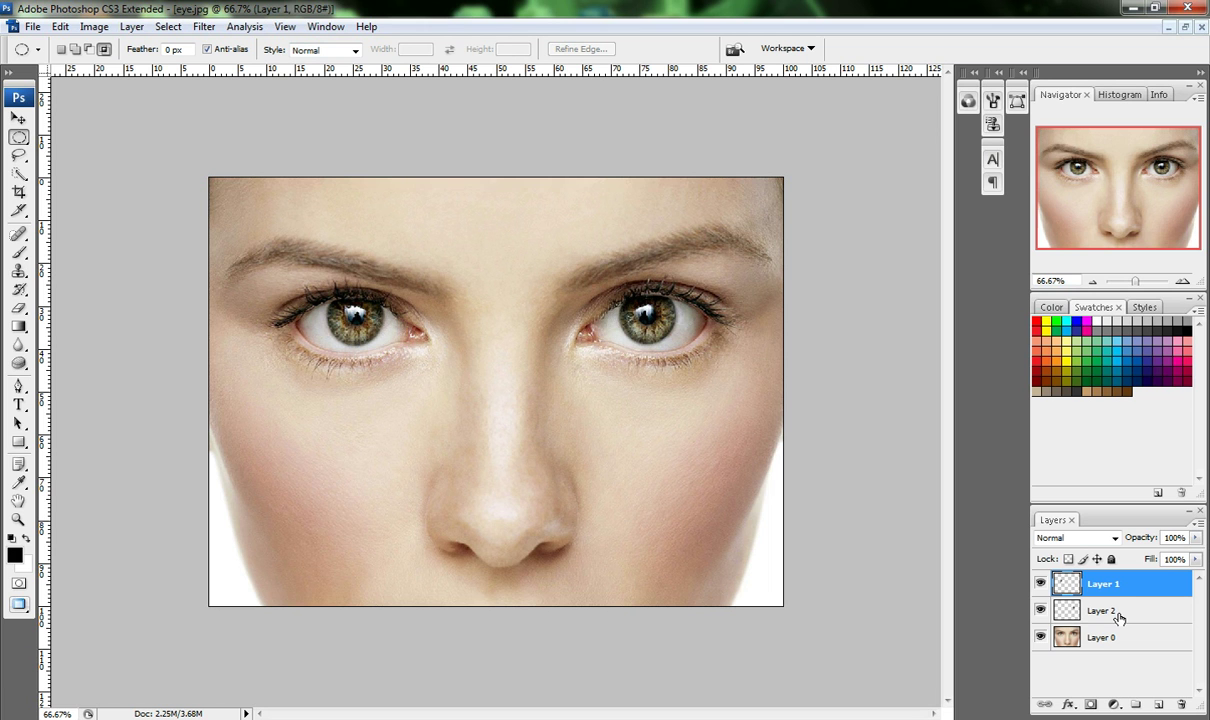
{"action": "left_click", "coordinate": [1117, 616], "text": "shift"}
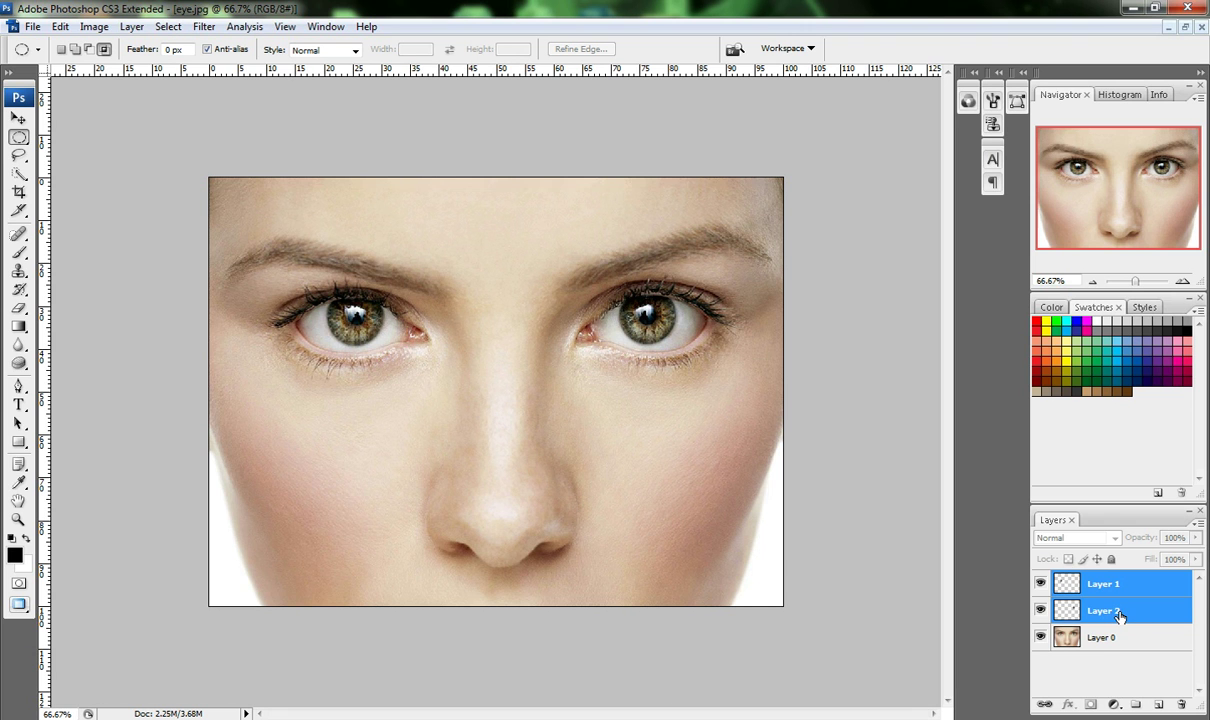
{"action": "right_click", "coordinate": [1110, 615]}
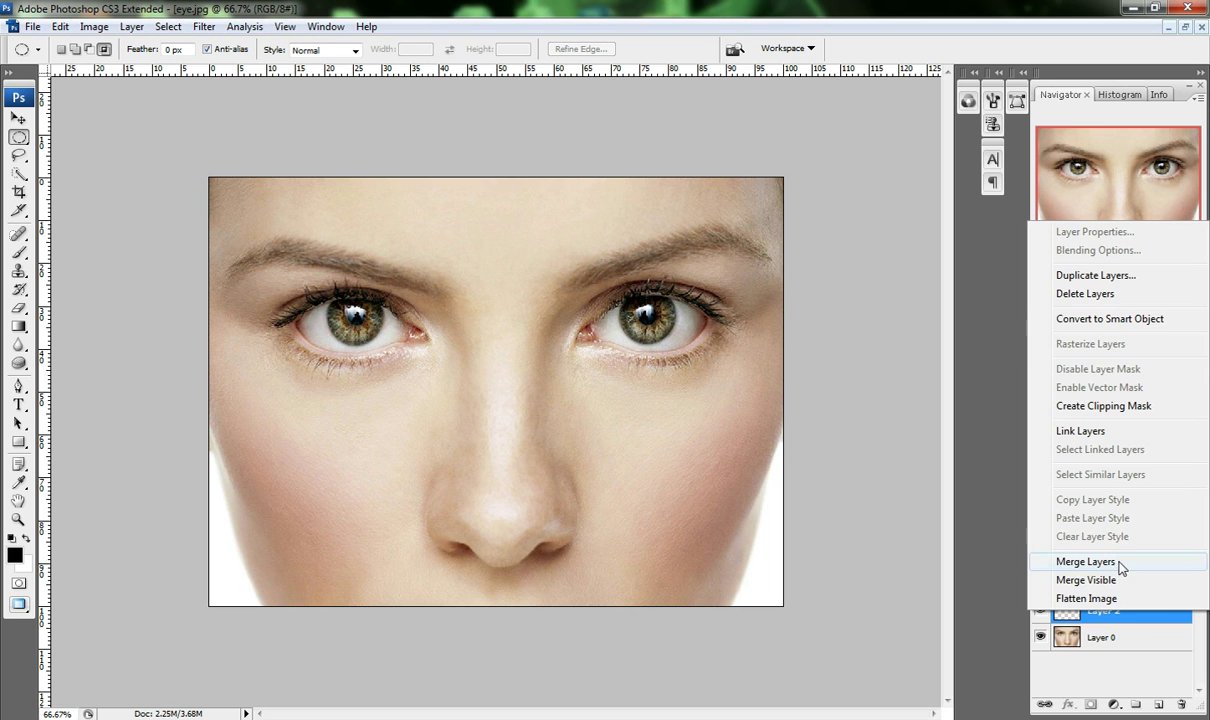
{"action": "left_click", "coordinate": [1115, 563]}
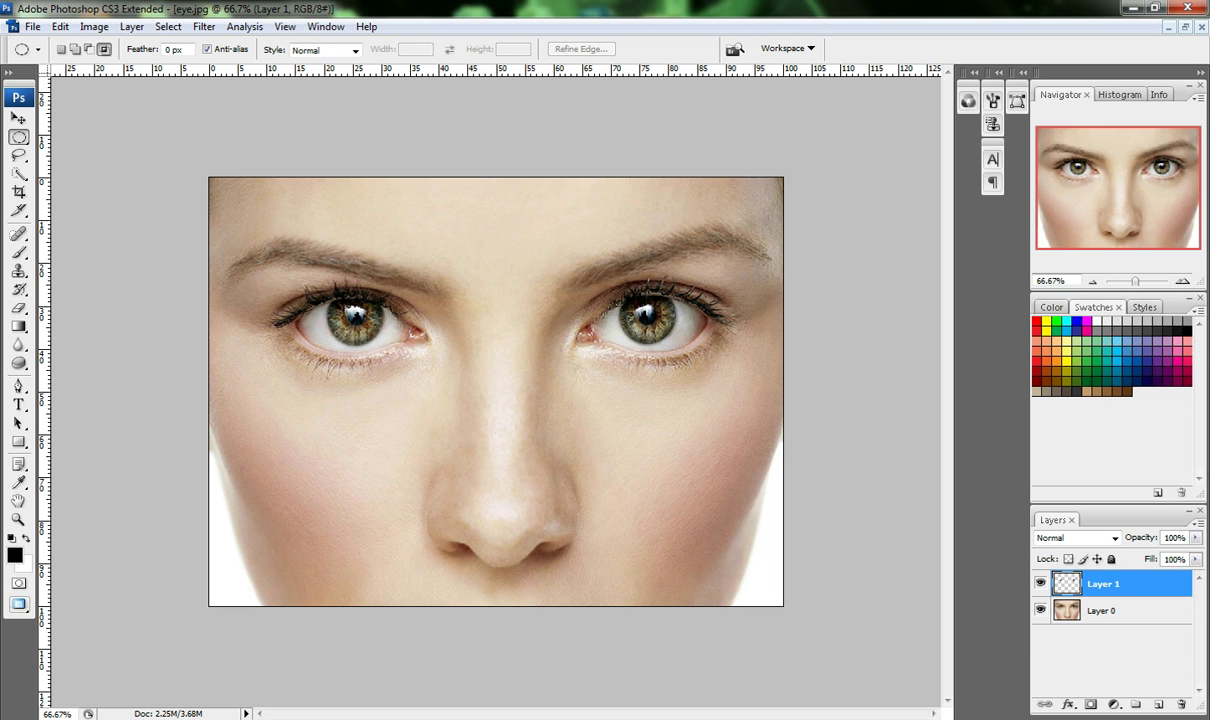
Toggle the face and iris layer visibility to check the merged irises, leaving both visible.
{"action": "left_click", "coordinate": [1040, 610]}
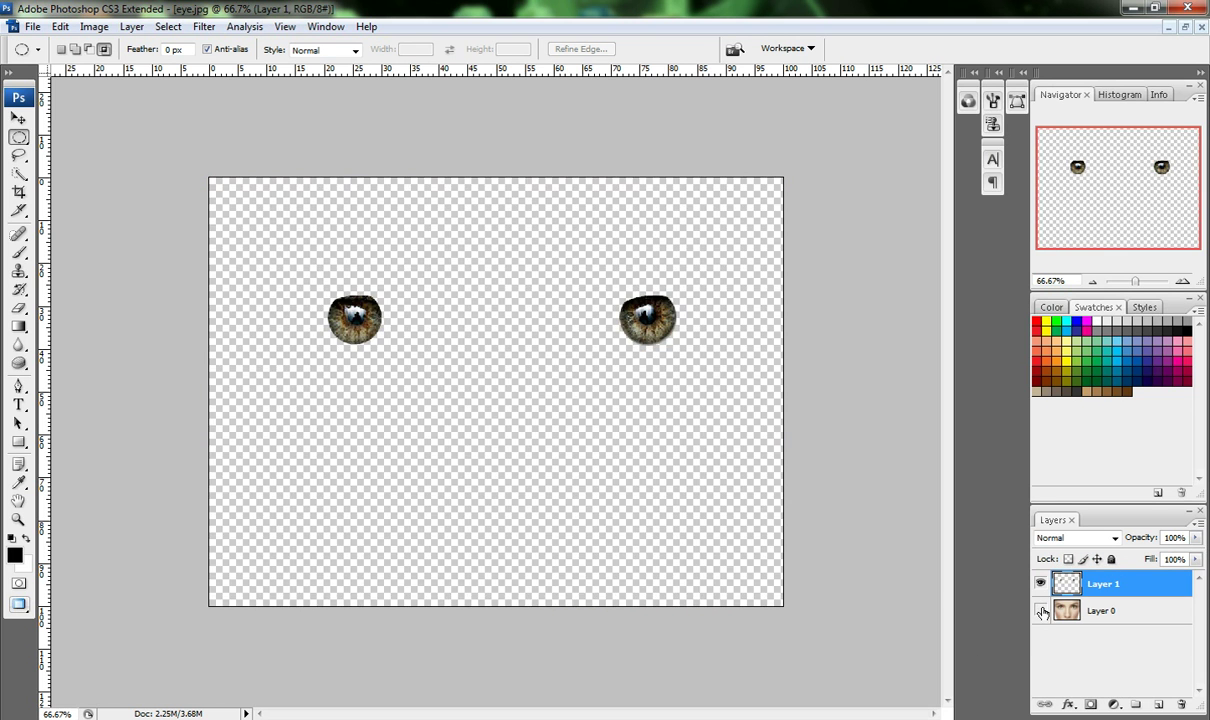
{"action": "left_click", "coordinate": [1040, 586]}
{"action": "left_click", "coordinate": [1040, 586]}
{"action": "left_click", "coordinate": [1040, 586]}
{"action": "left_click", "coordinate": [1040, 586]}
{"action": "left_click", "coordinate": [1040, 610]}
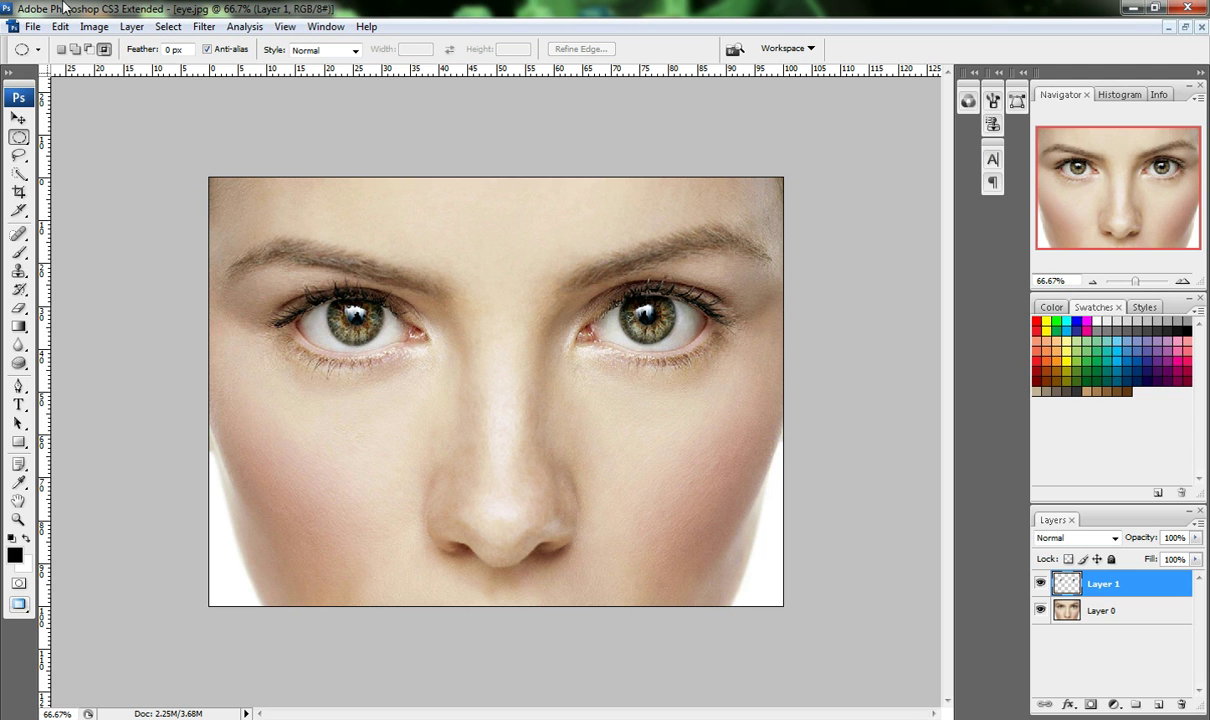
Apply Add Noise to the iris layer at 10%, Gaussian, Monochromatic.
{"action": "left_click", "coordinate": [203, 26]}
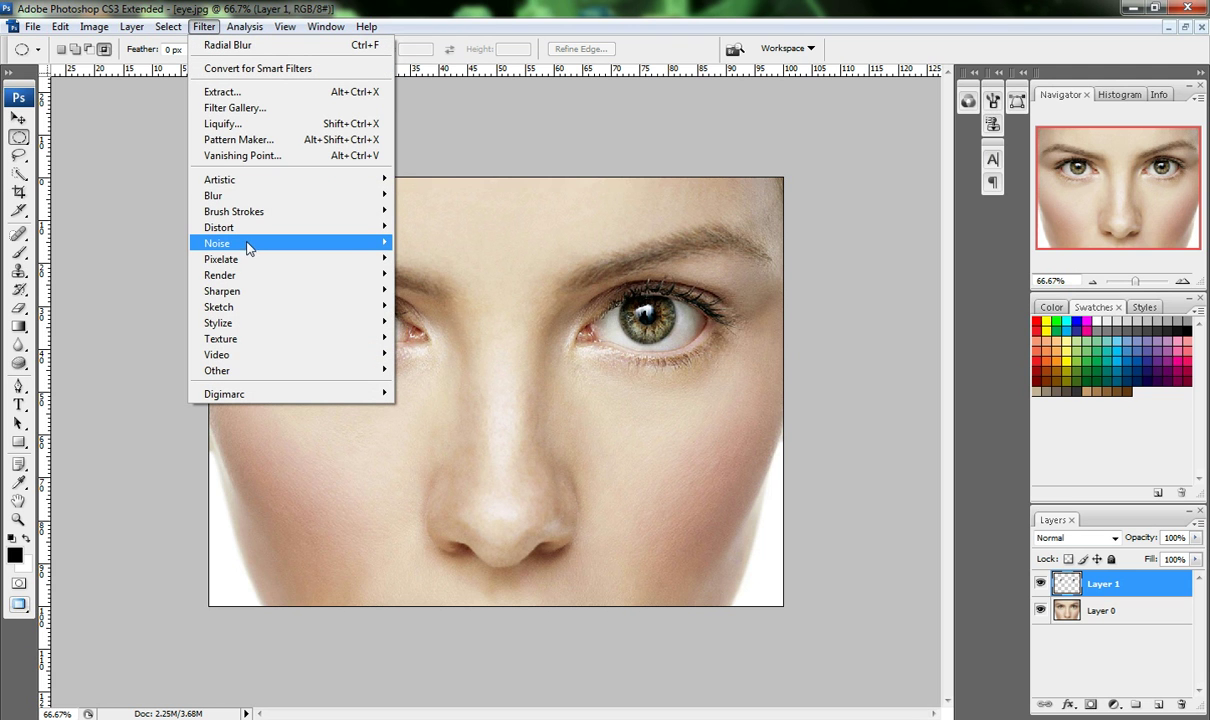
{"action": "mouse_move", "coordinate": [248, 246]}
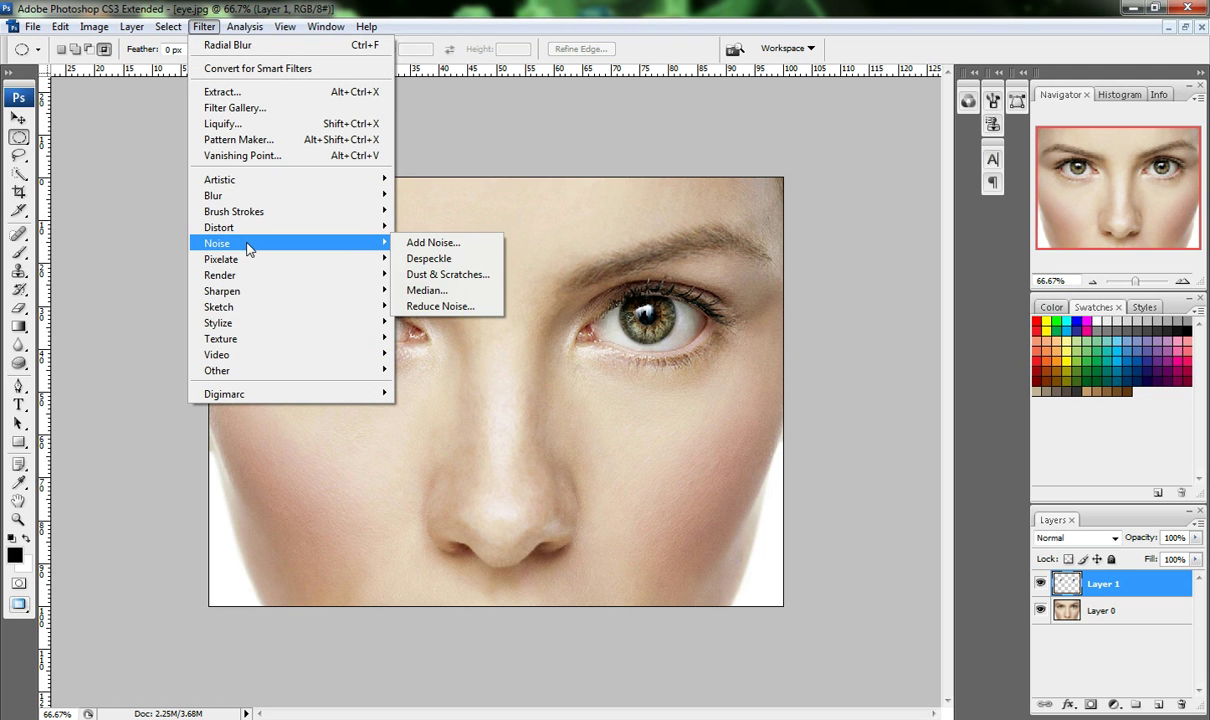
{"action": "left_click", "coordinate": [432, 244]}
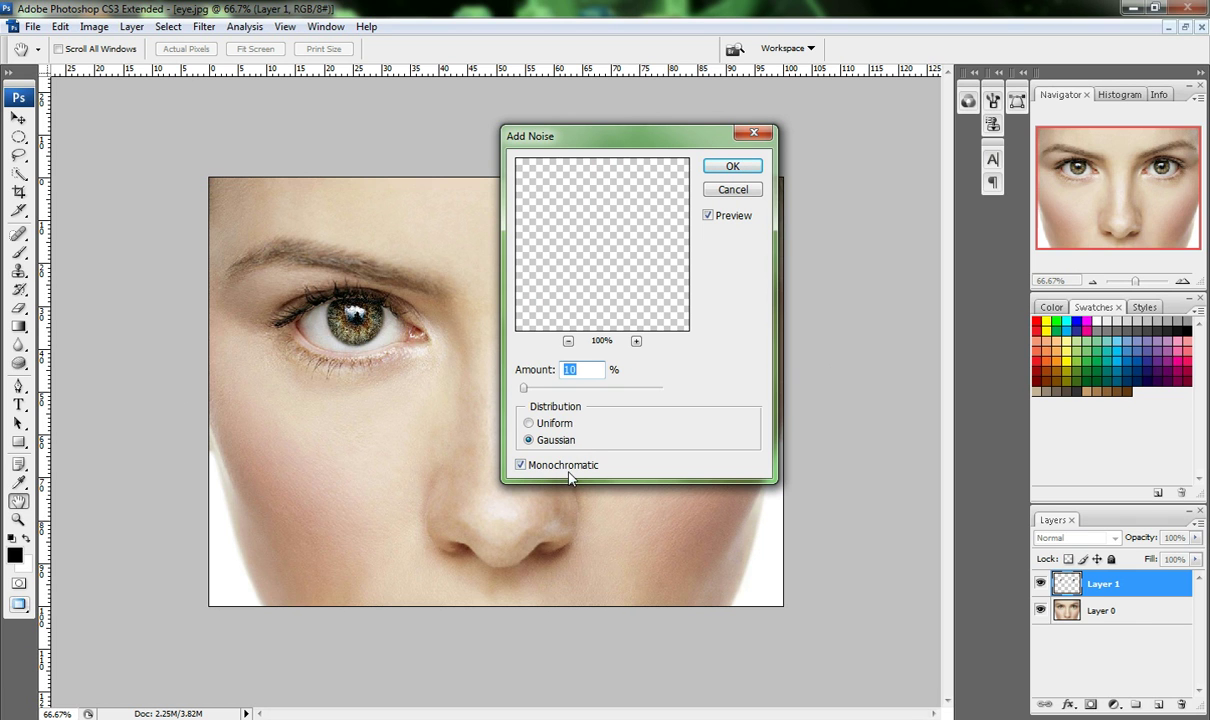
{"action": "left_click", "coordinate": [733, 168]}
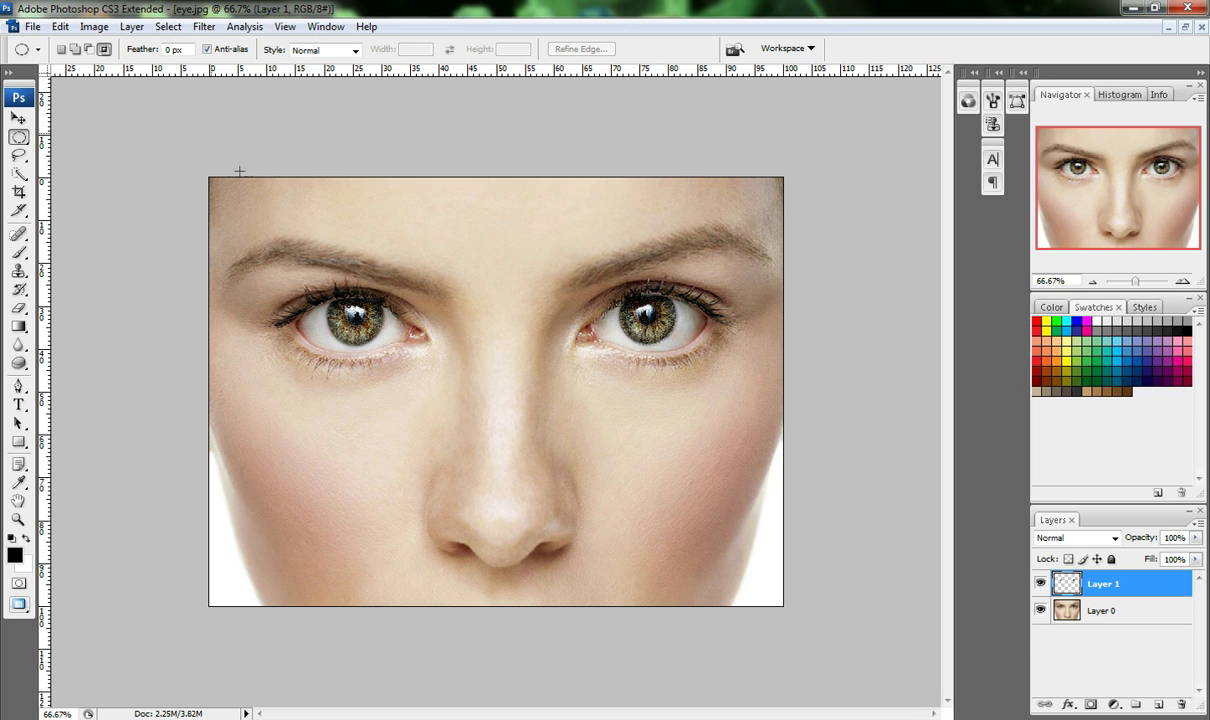
Apply a Radial Blur to the irises with Zoom method, Best quality and amount 2.
{"action": "left_click", "coordinate": [202, 27]}
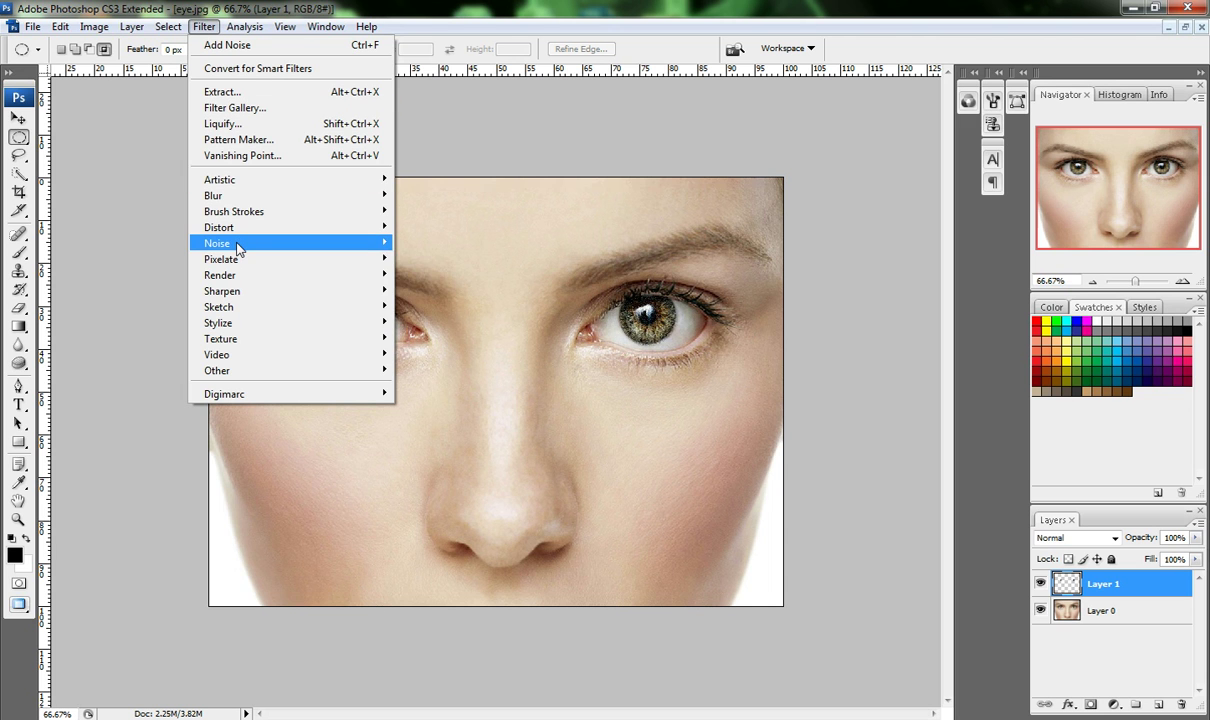
{"action": "mouse_move", "coordinate": [237, 247]}
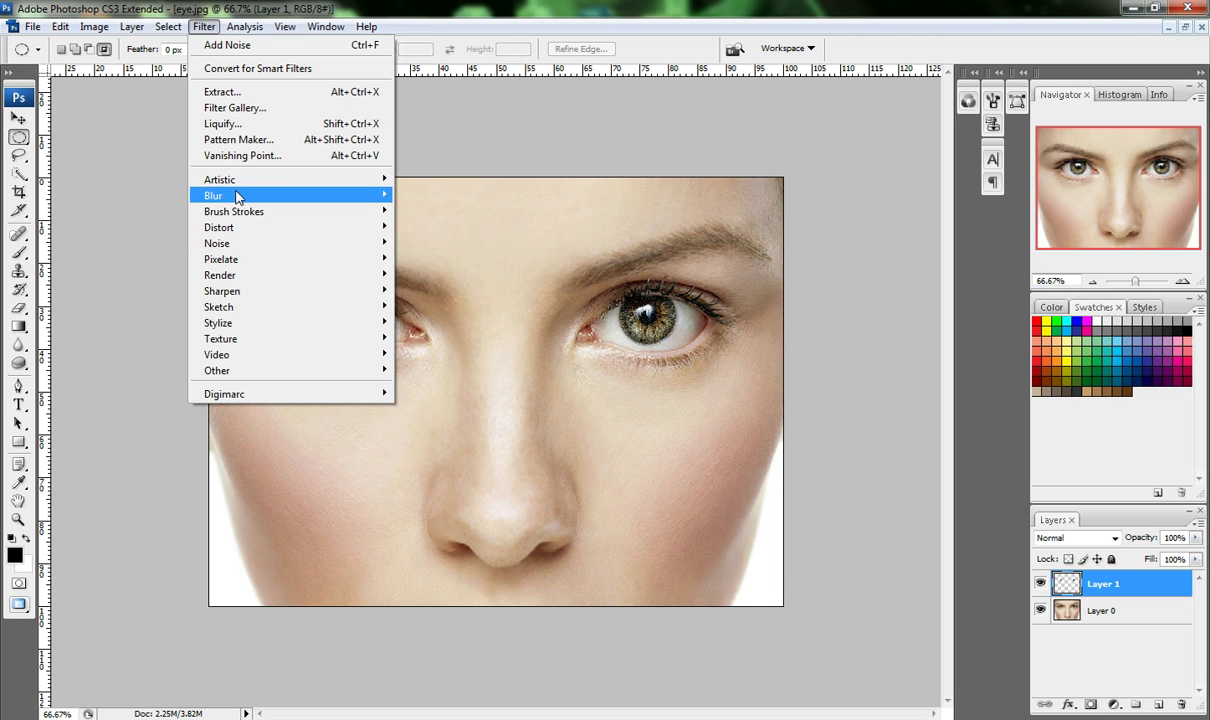
{"action": "mouse_move", "coordinate": [238, 195]}
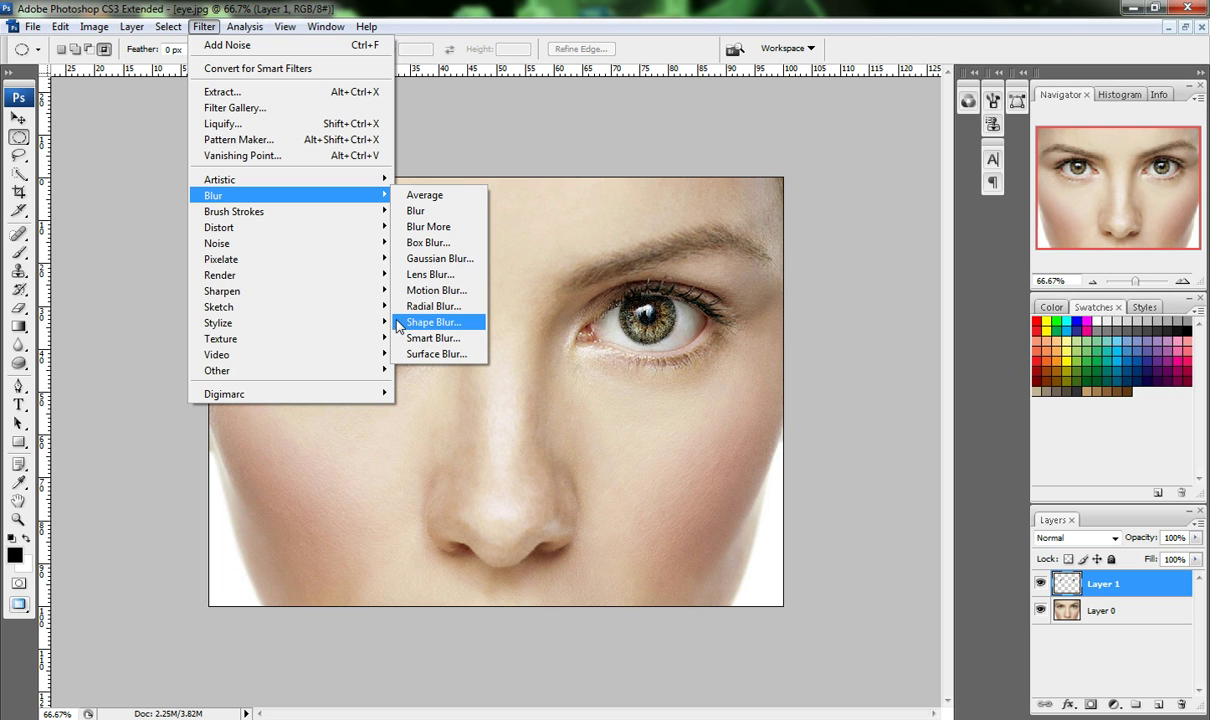
{"action": "left_click", "coordinate": [438, 306]}
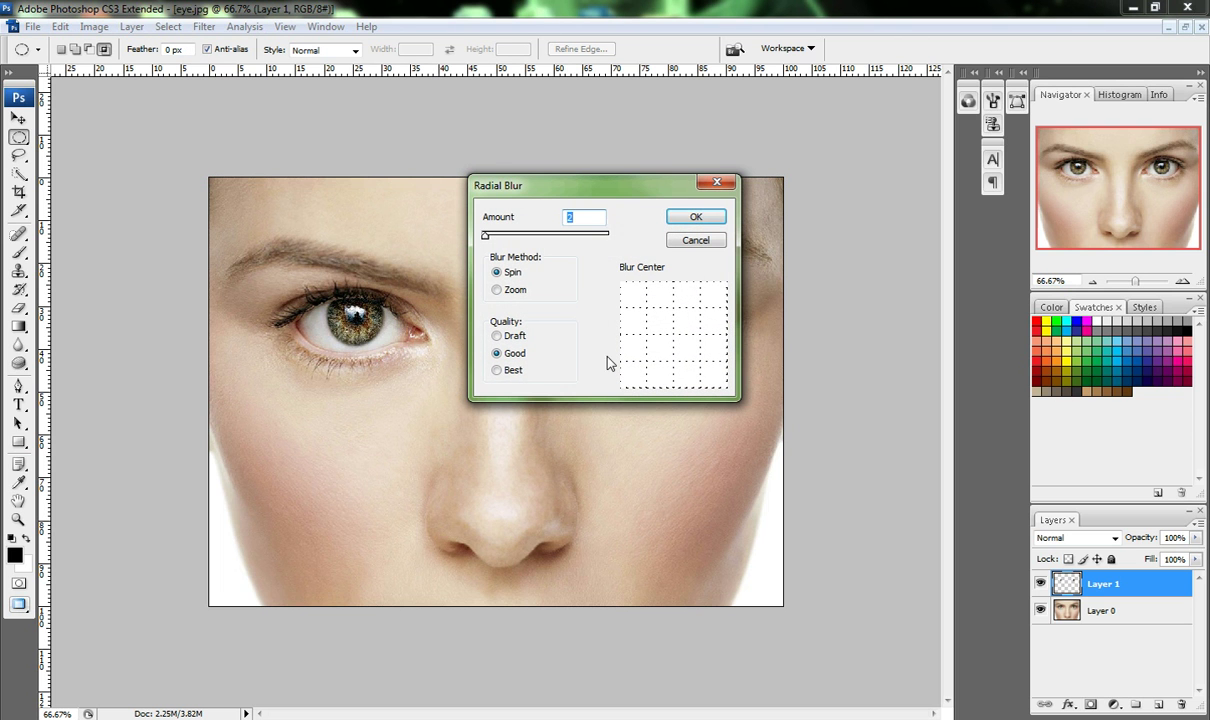
{"action": "left_click", "coordinate": [514, 293]}
{"action": "left_click_drag", "start_coordinate": [666, 187], "coordinate": [916, 174]}
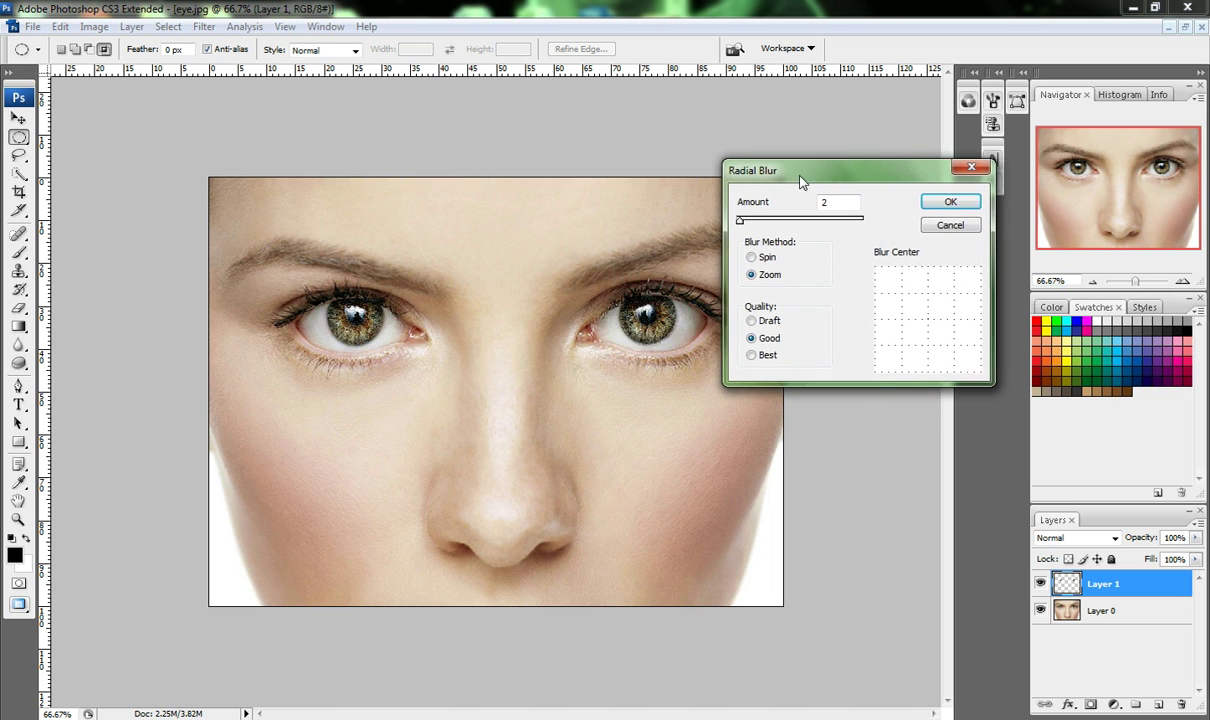
{"action": "left_click_drag", "start_coordinate": [799, 176], "coordinate": [662, 170]}
{"action": "left_click", "coordinate": [622, 356]}
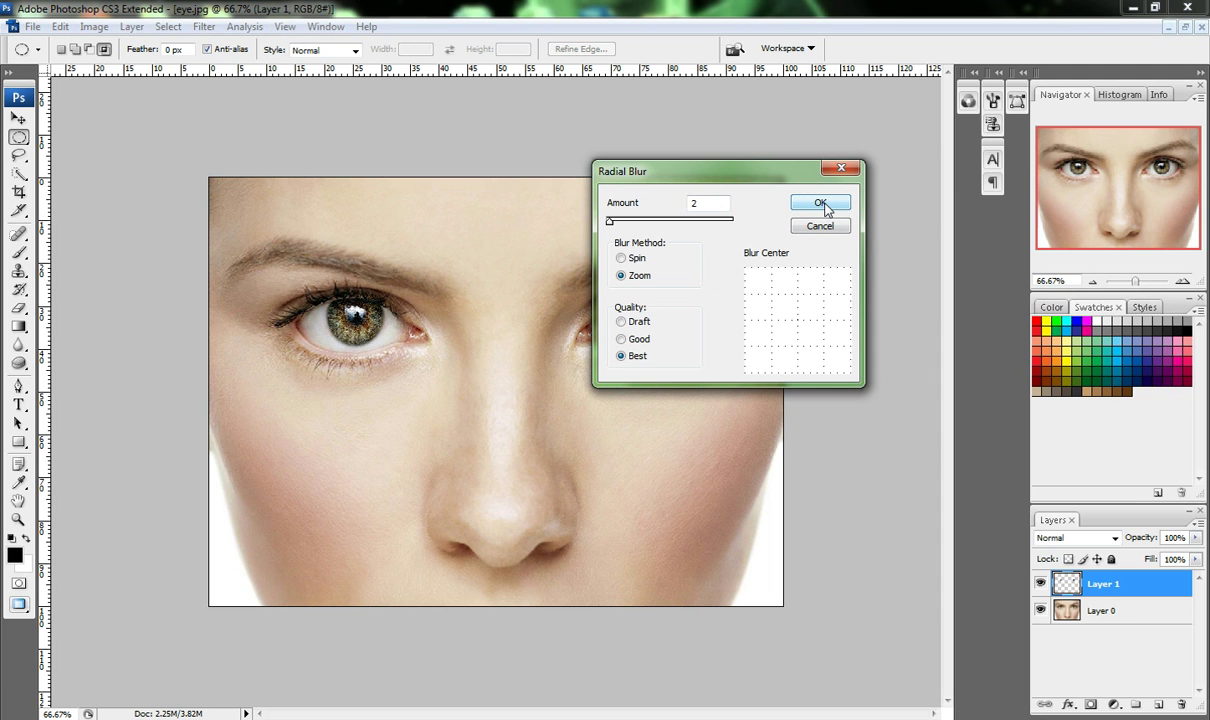
{"action": "left_click", "coordinate": [821, 204]}
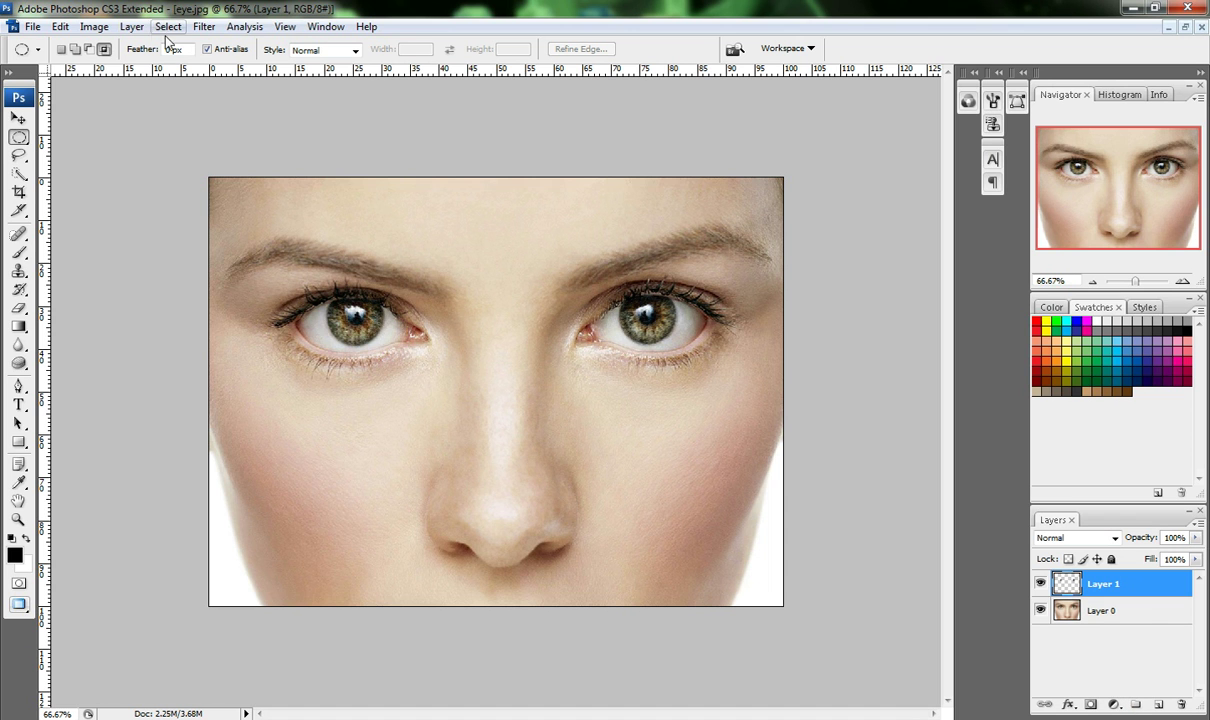
Apply Hue/Saturation to the iris layer with Saturation set to +60.
{"action": "left_click", "coordinate": [92, 26]}
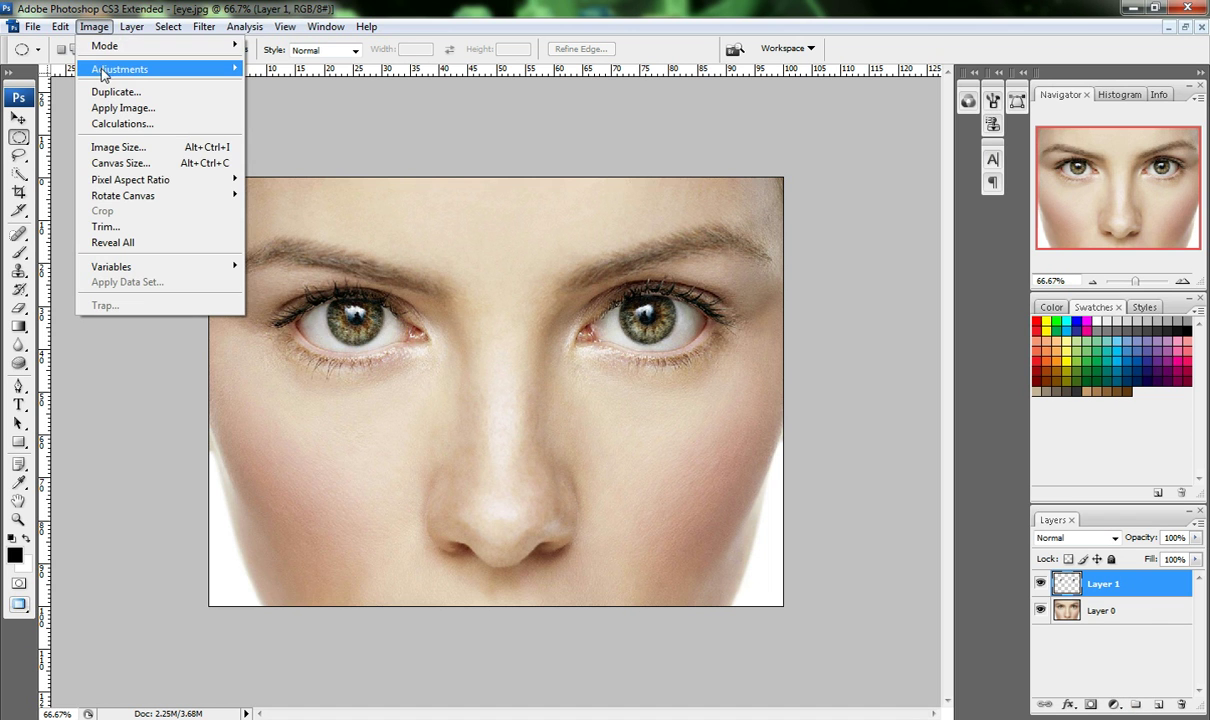
{"action": "mouse_move", "coordinate": [94, 68]}
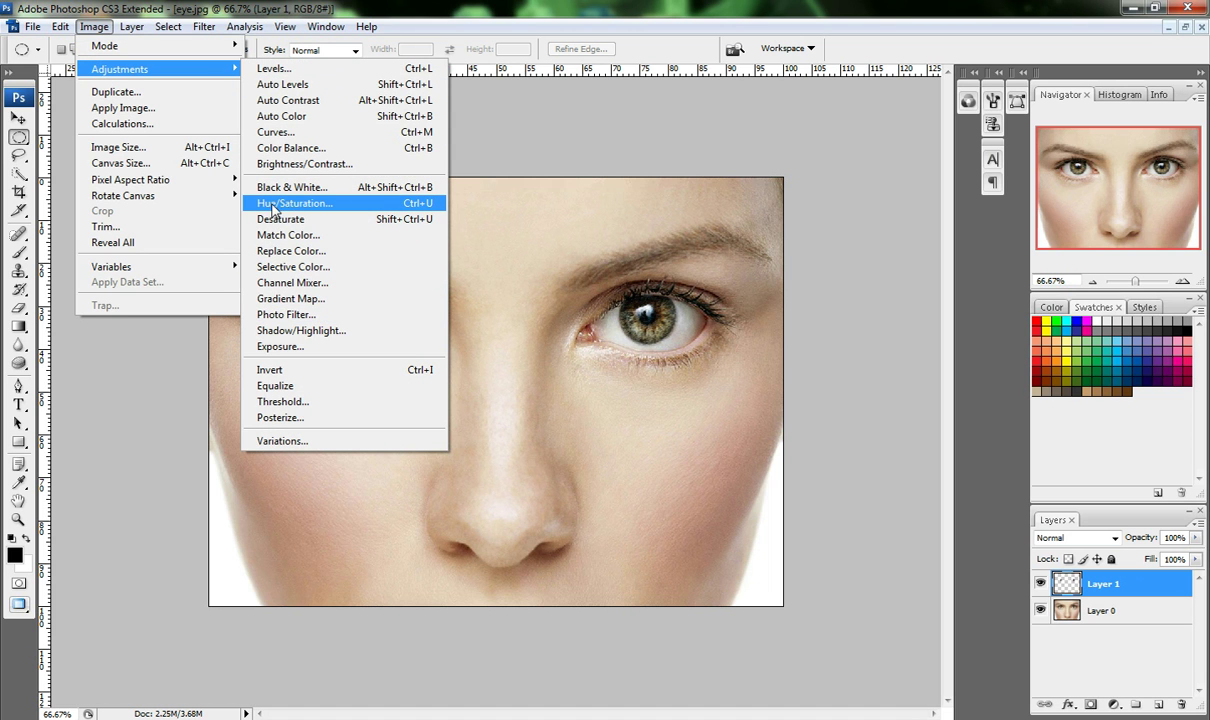
{"action": "left_click", "coordinate": [418, 206]}
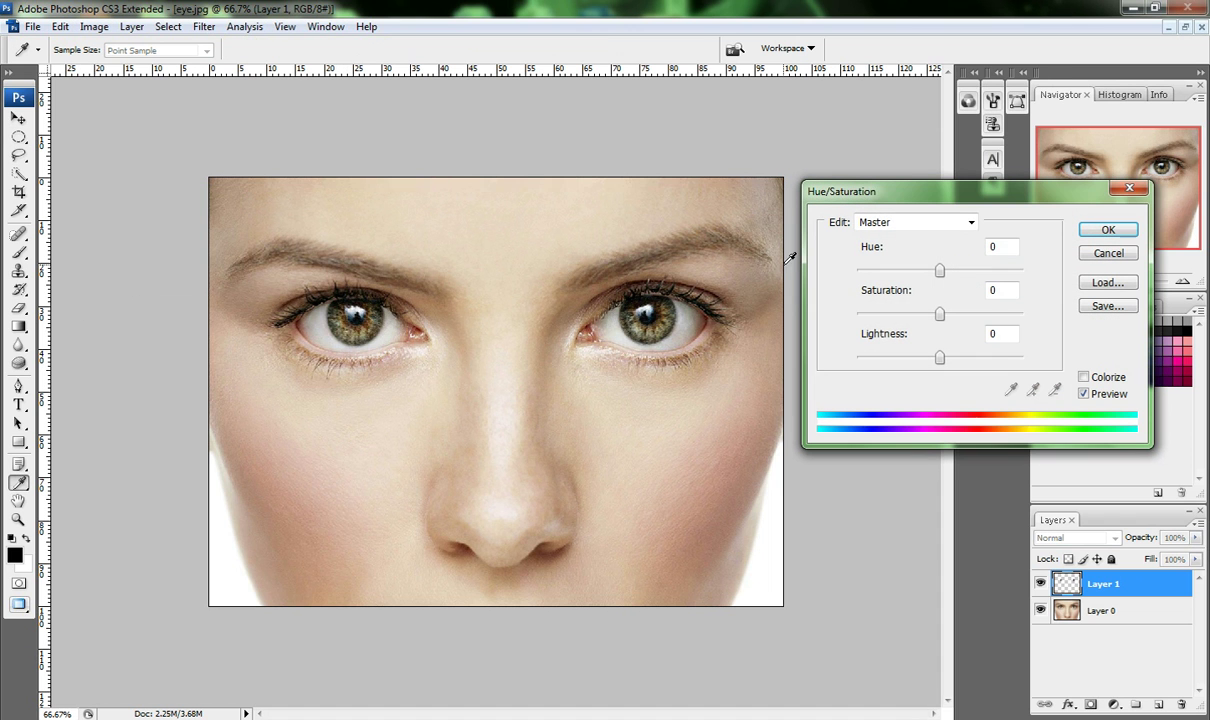
{"action": "double_click", "coordinate": [1009, 290]}
{"action": "type", "text": "+60"}
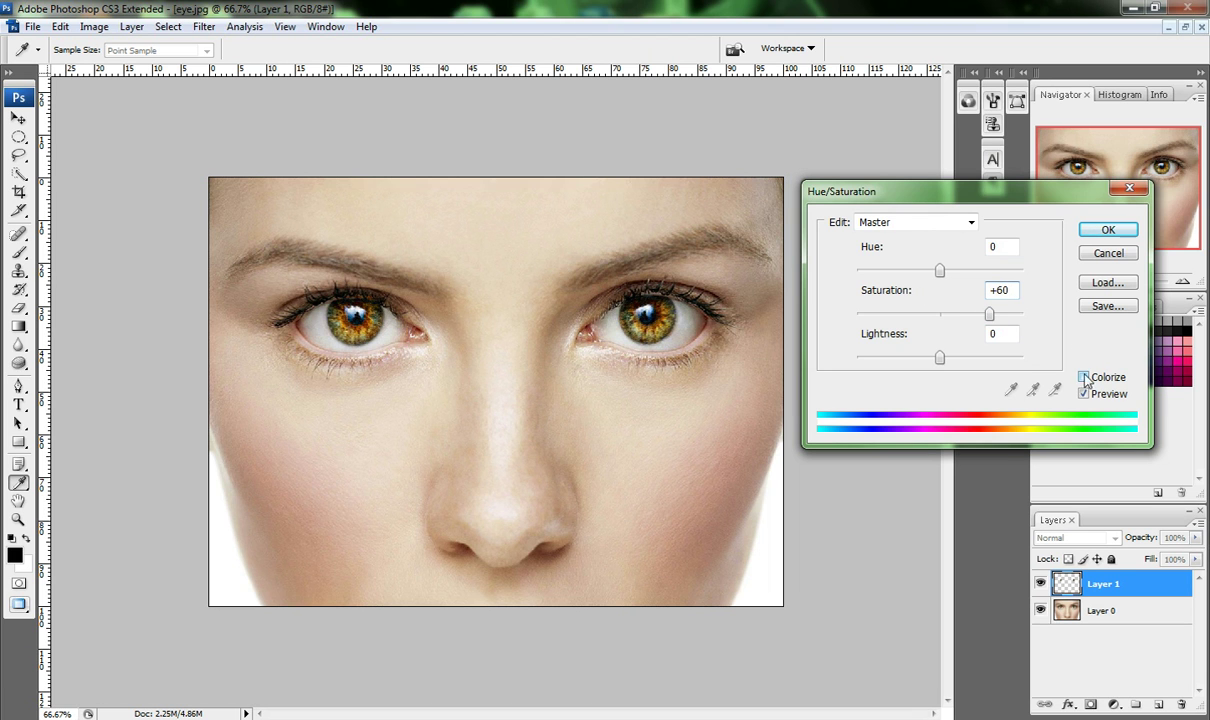
{"action": "left_click", "coordinate": [1106, 231]}
{"action": "key", "text": "m"}
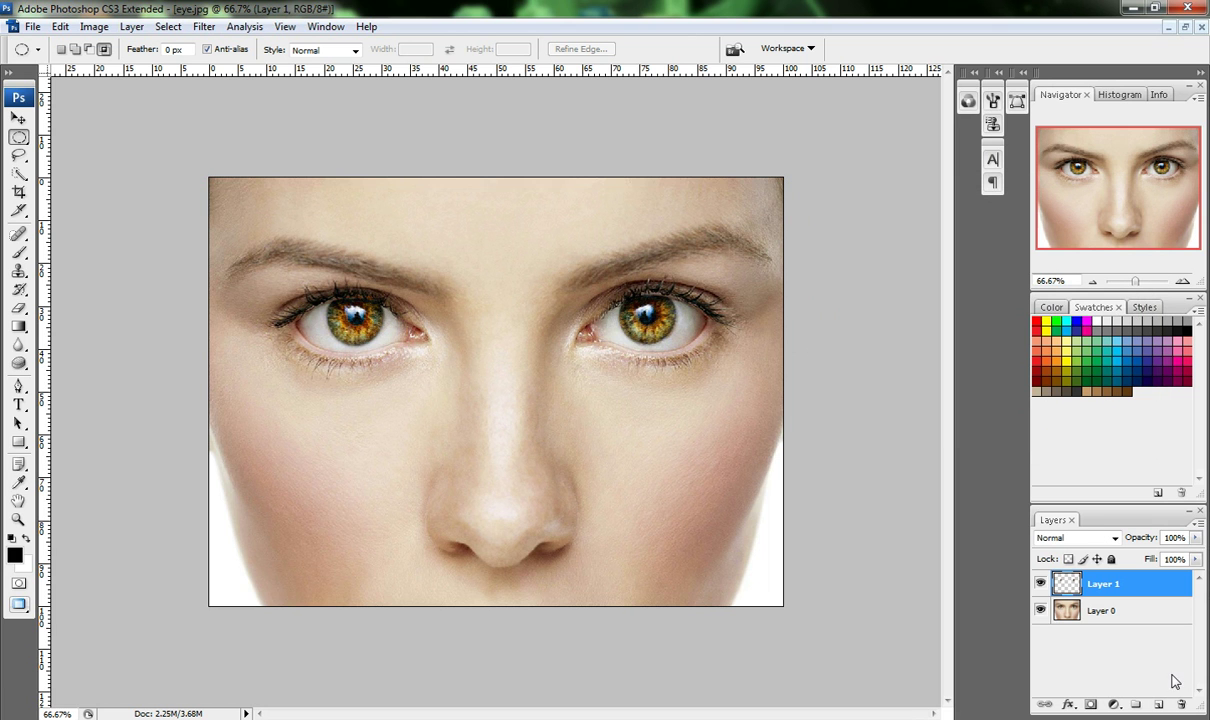
Set Layer 1's blend mode to Linear Dodge (Add).
{"action": "left_click", "coordinate": [1114, 540]}
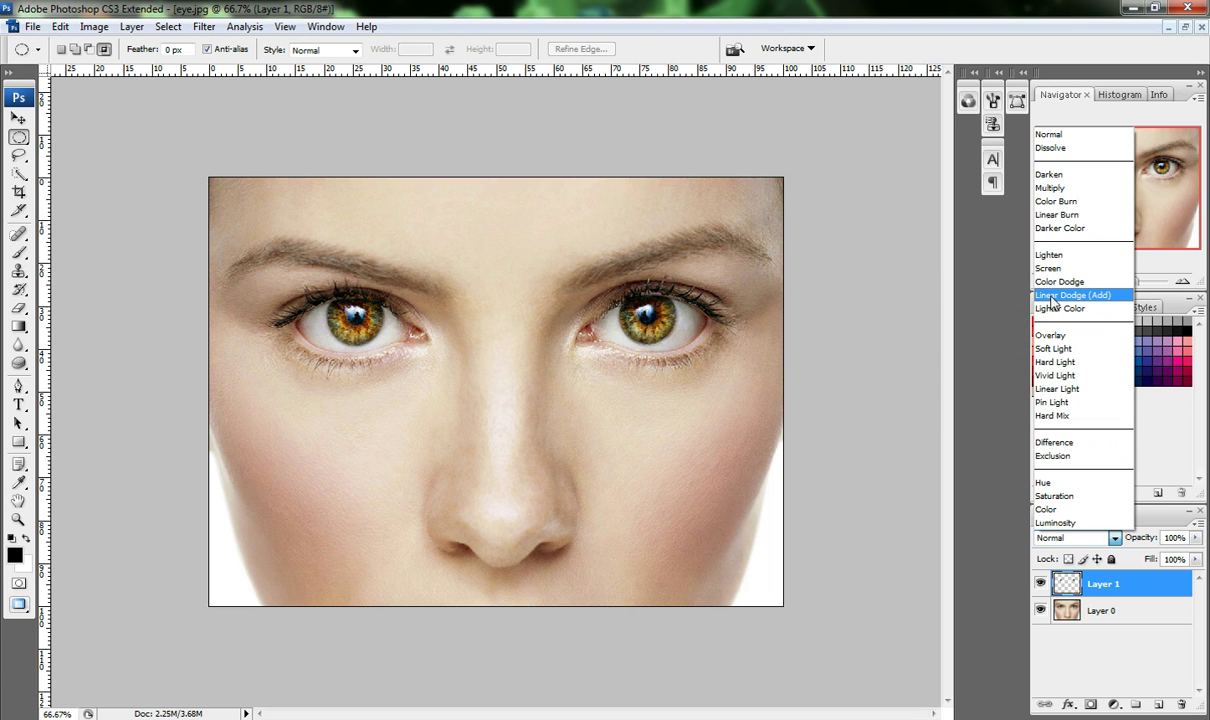
{"action": "left_click", "coordinate": [1085, 298]}
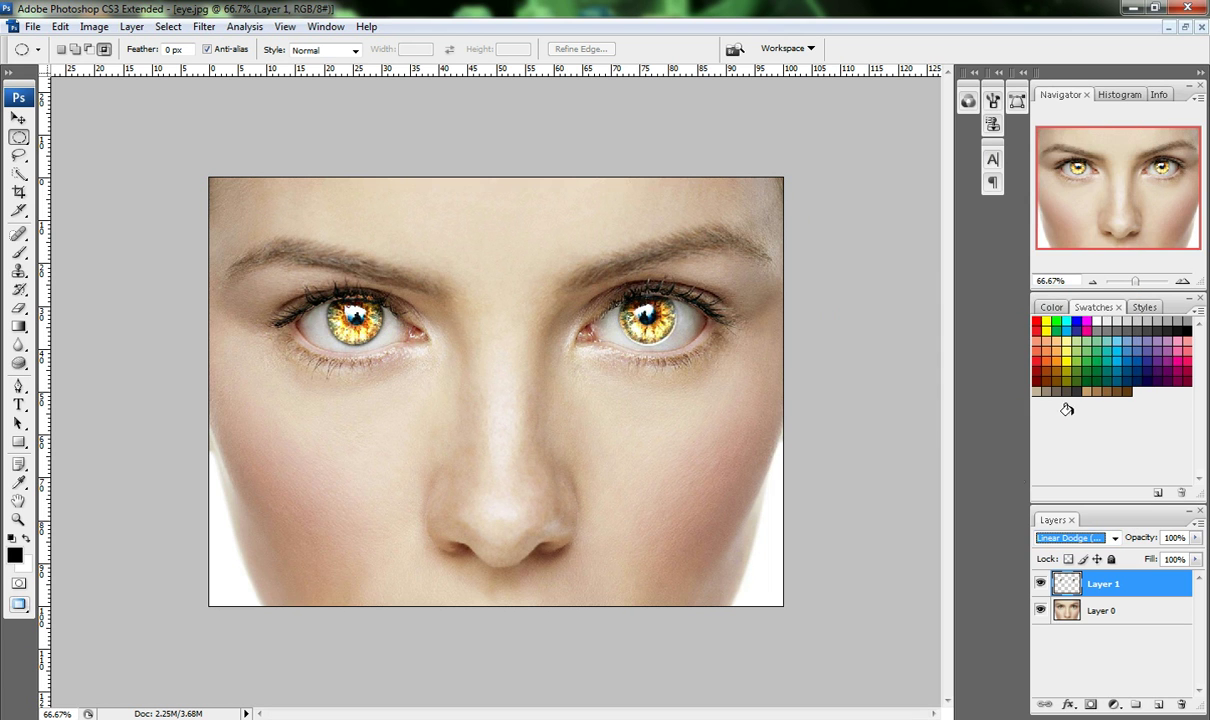